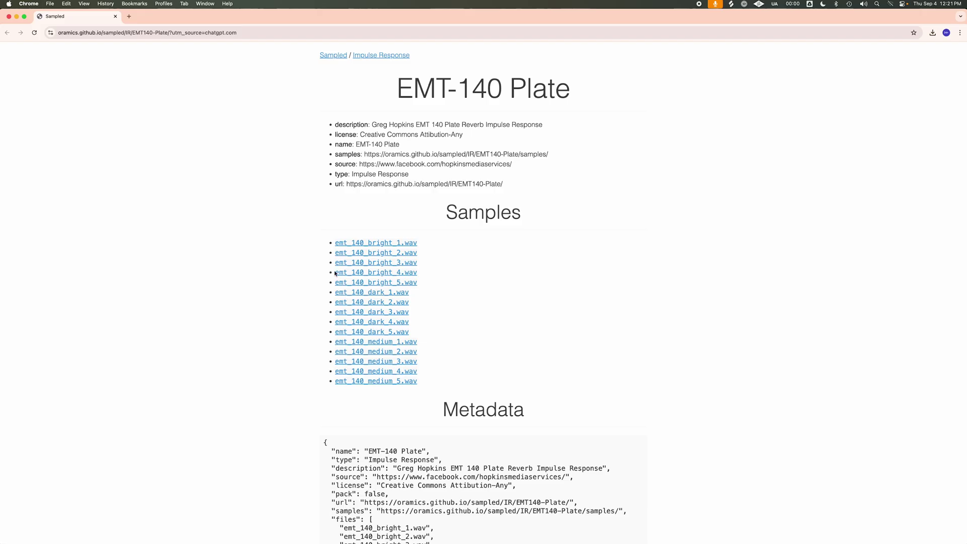
# - Open the emt_140_bright_1.wav sample on the EMT-140 Plate page
pyautogui.click(394, 244)
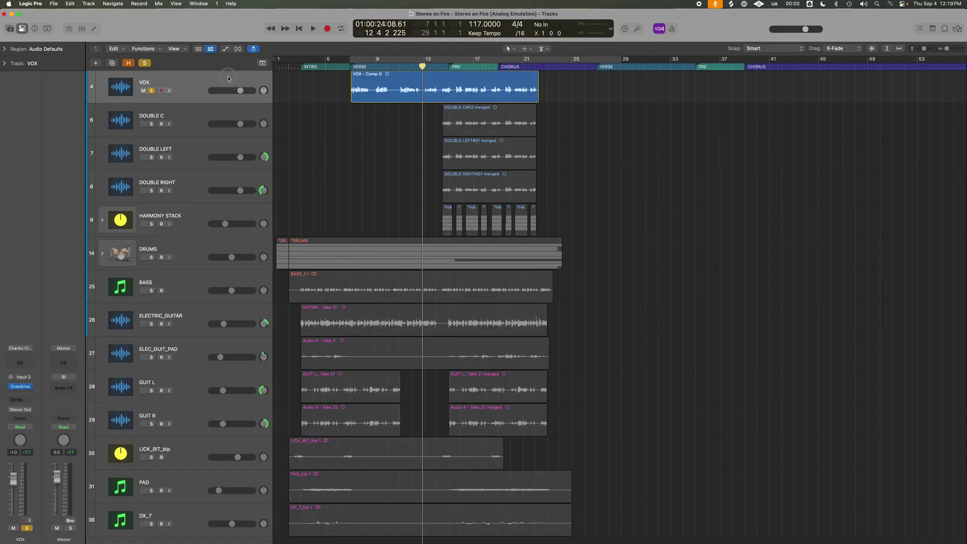
# - Add a Vintage Tube EQ to the VOX track after the Overdrive
pyautogui.click(227, 78)
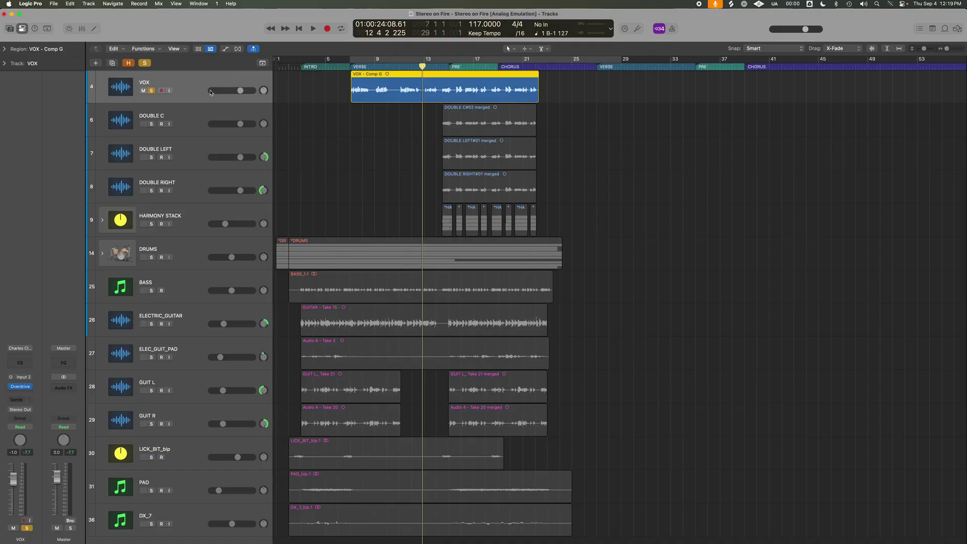
pyautogui.click(30, 393)
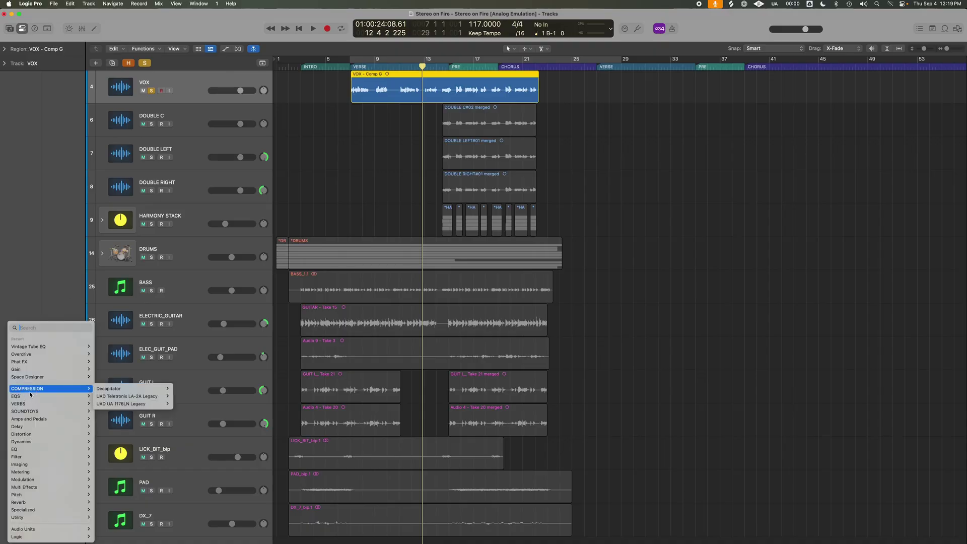
pyautogui.write('vintage')
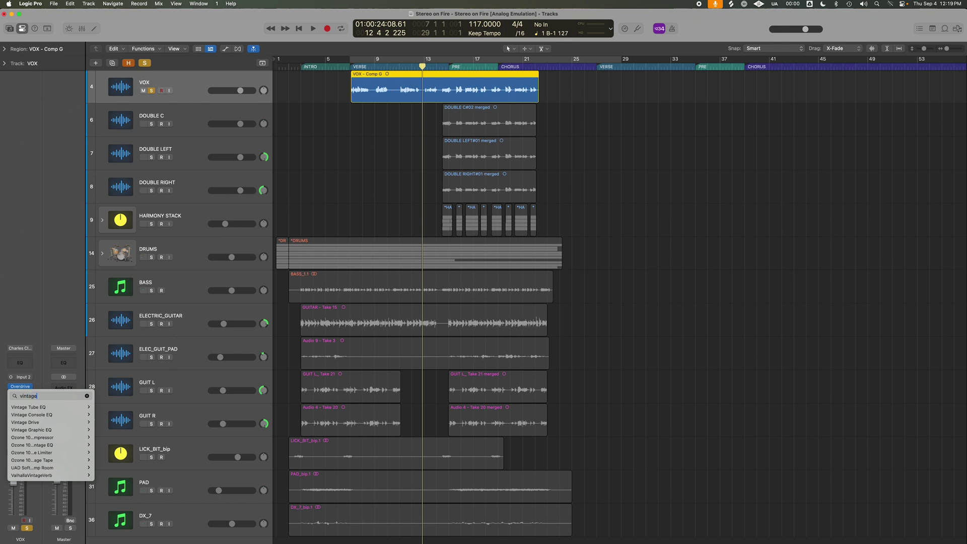
pyautogui.click(102, 407)
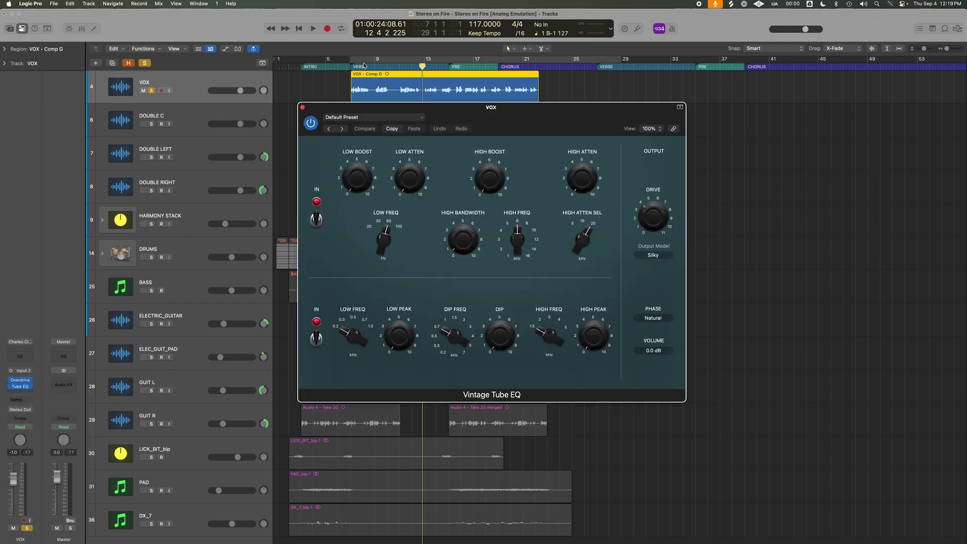
# - Play the vocal from the start of the verse and audition the Punchy output model with the drive at about 5.1
pyautogui.click(349, 68)
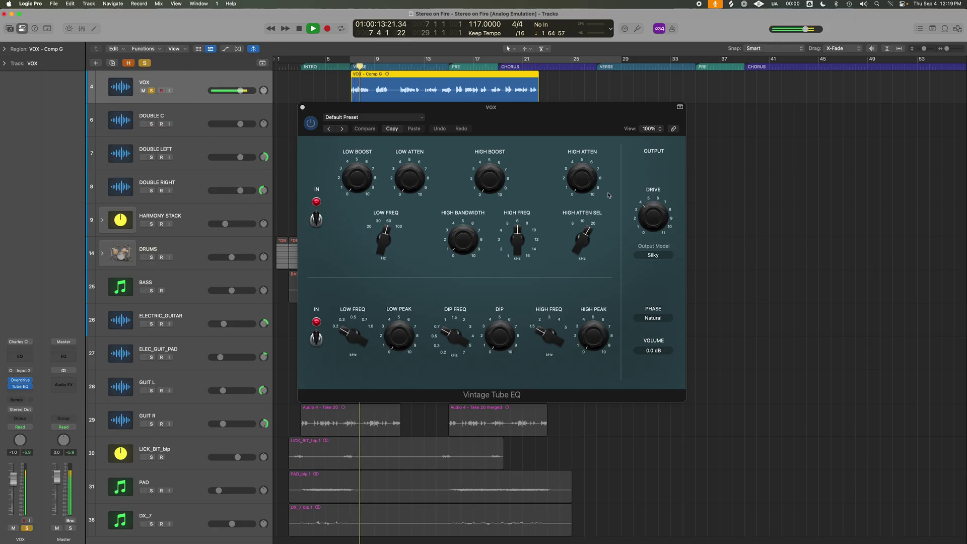
pyautogui.moveTo(656, 222)
pyautogui.mouseDown()
pyautogui.moveTo(661, 201)
pyautogui.moveTo(660, 236)
pyautogui.mouseUp()
pyautogui.click(654, 255)
pyautogui.click(660, 266)
pyautogui.click(656, 207)
pyautogui.moveTo(655, 206); pyautogui.dragTo(657, 164)
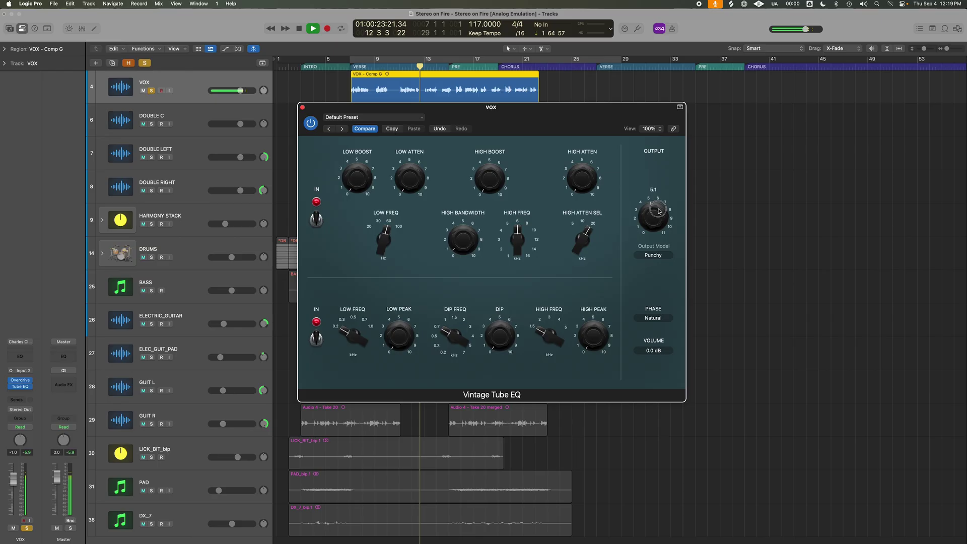
# - Audition the Smooth output model with the drive at about 3.3, and return the output model to Silky
pyautogui.click(655, 255)
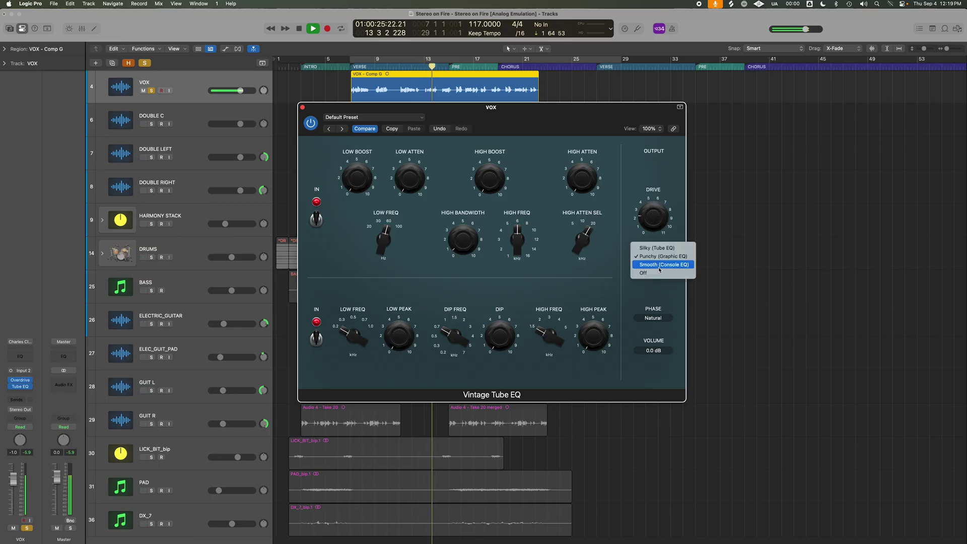
pyautogui.click(656, 266)
pyautogui.moveTo(659, 225)
pyautogui.mouseDown()
pyautogui.moveTo(659, 150)
pyautogui.moveTo(658, 211)
pyautogui.mouseUp()
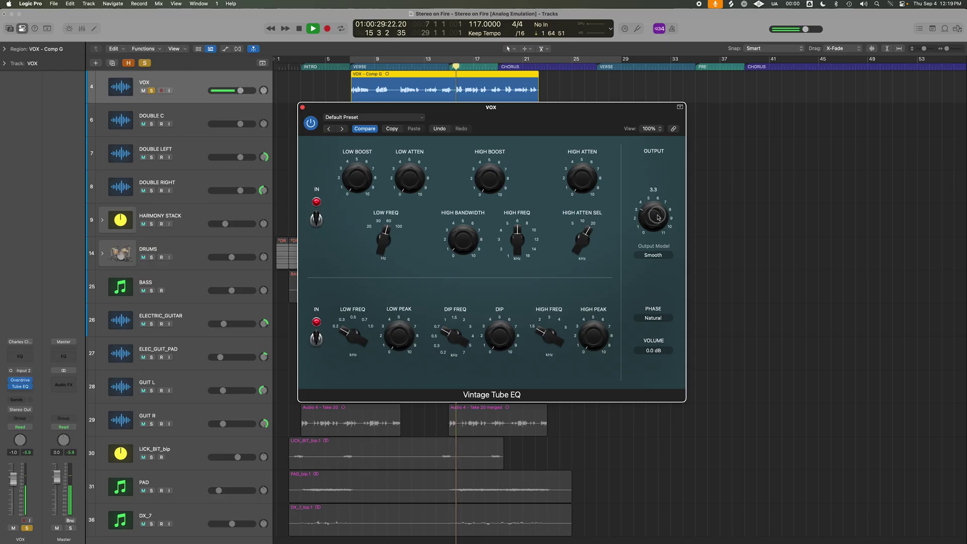
pyautogui.click(654, 255)
pyautogui.click(655, 266)
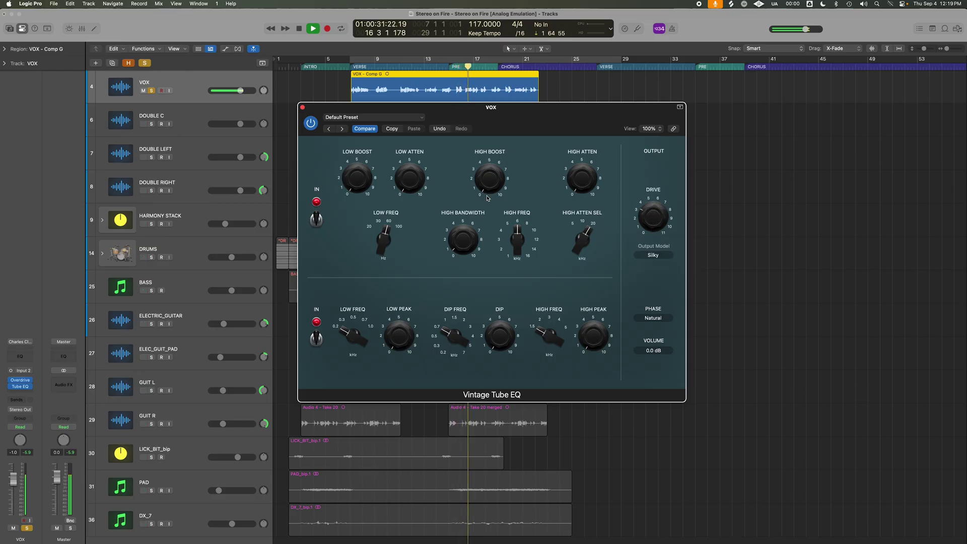
# - Set the Vintage Tube EQ's high frequency to 11.2 kHz, bandwidth to 7.4 and high boost to about 3.8, and adjust the low attenuation
pyautogui.moveTo(514, 229); pyautogui.dragTo(516, 207)
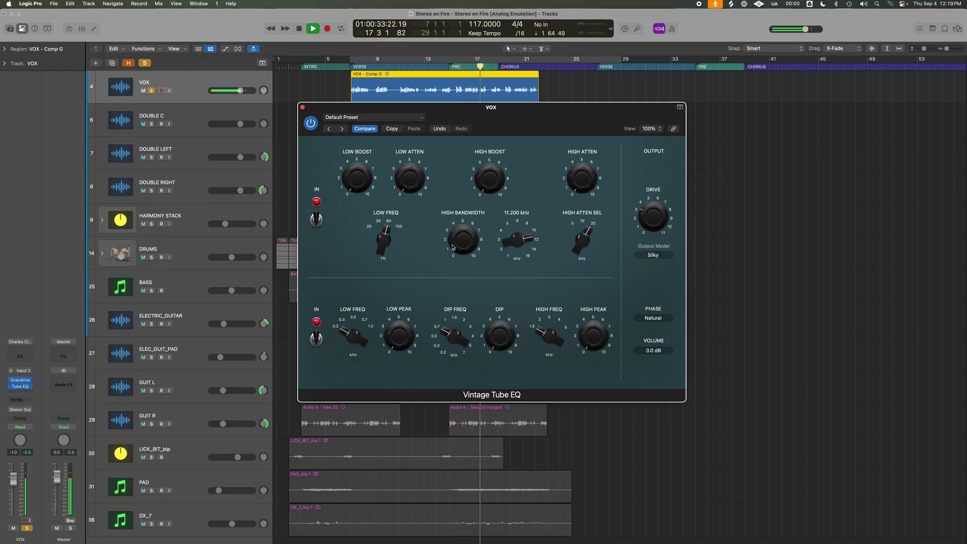
pyautogui.moveTo(461, 249); pyautogui.dragTo(468, 244)
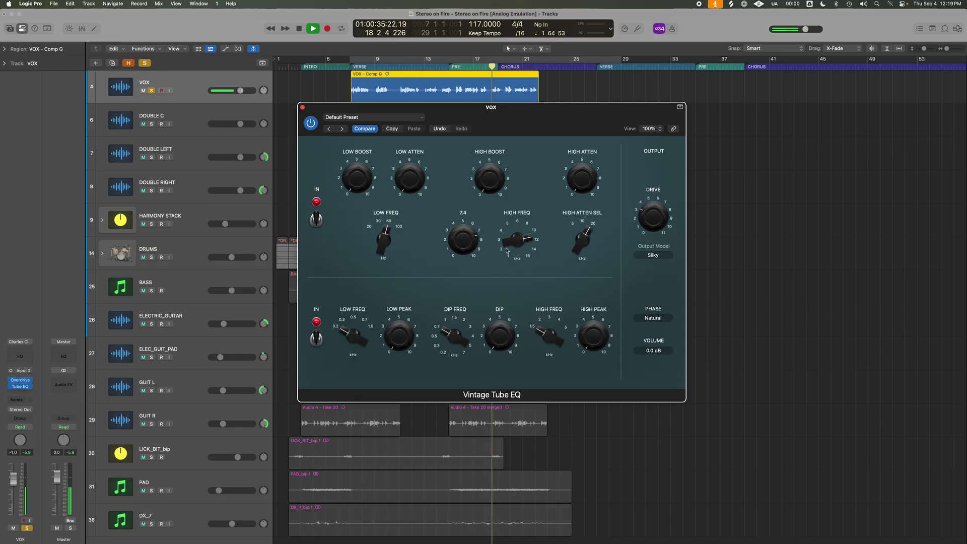
pyautogui.click(488, 182)
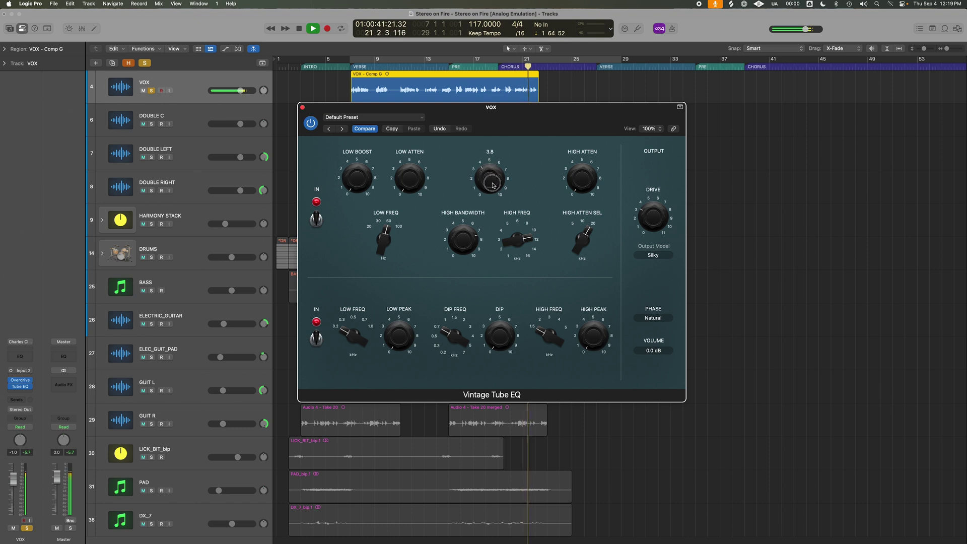
pyautogui.click(409, 179)
pyautogui.moveTo(409, 179)
pyautogui.mouseDown()
pyautogui.moveTo(418, 126)
pyautogui.moveTo(423, 171)
pyautogui.moveTo(420, 183)
pyautogui.moveTo(409, 182)
pyautogui.mouseUp()
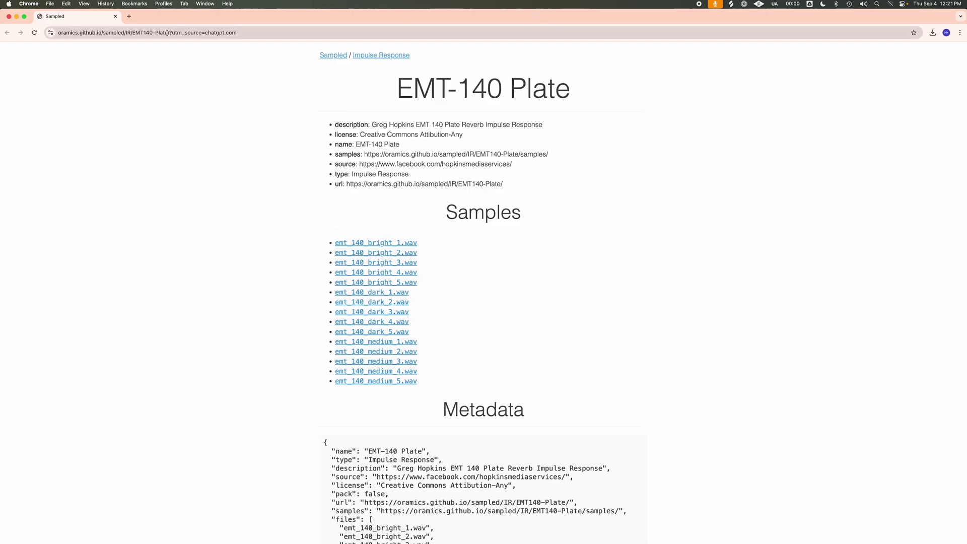
# - Switch to Chrome, play the emt_140_bright_1.wav sample from the EMT-140 Plate page and return to the sample list
pyautogui.click(258, 35)
pyautogui.click(242, 120)
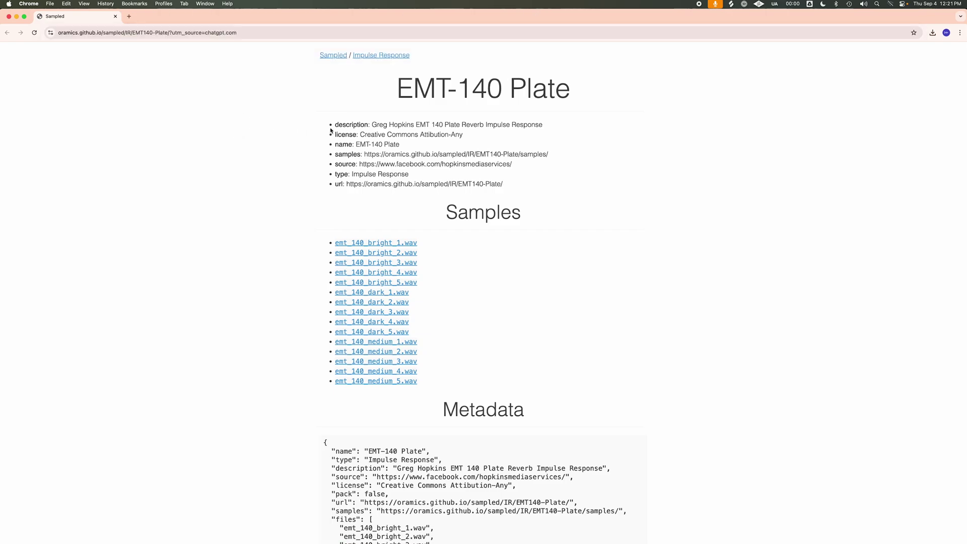
pyautogui.click(393, 244)
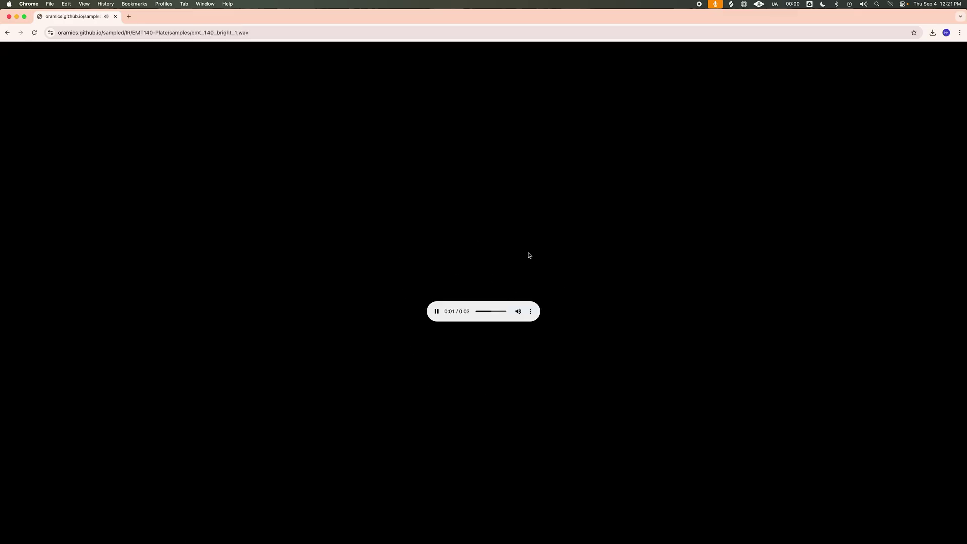
pyautogui.click(6, 33)
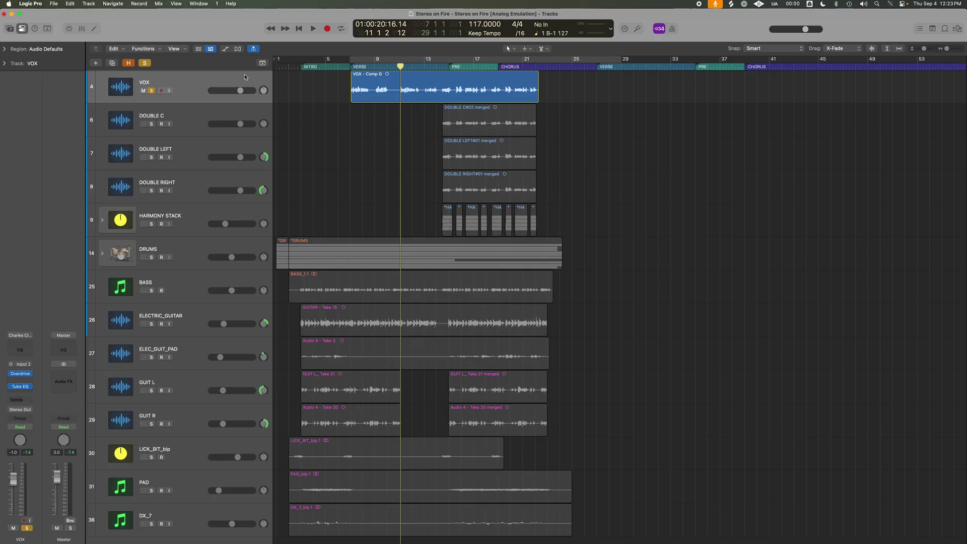
# - Switch to Logic Pro and add a send from the VOX track to Bus 7
pyautogui.click(238, 77)
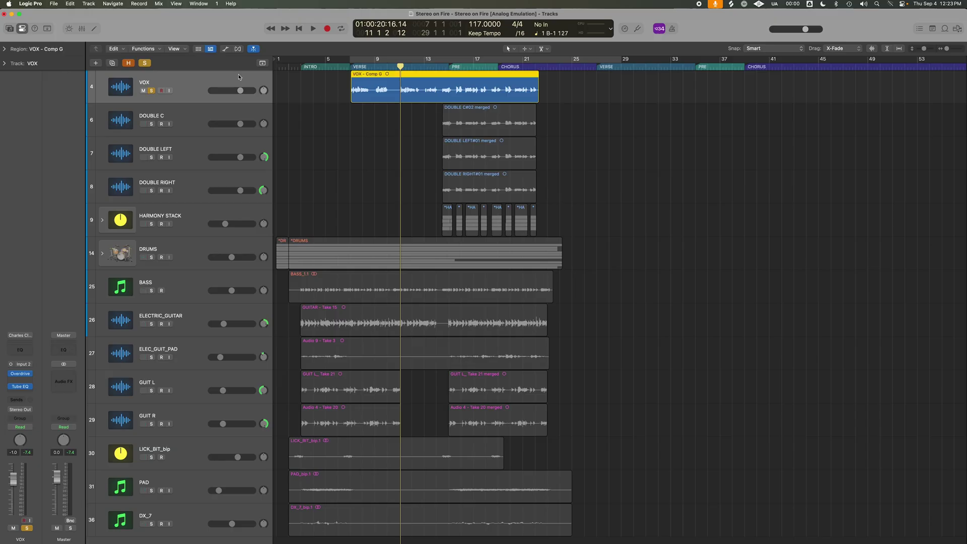
pyautogui.click(17, 400)
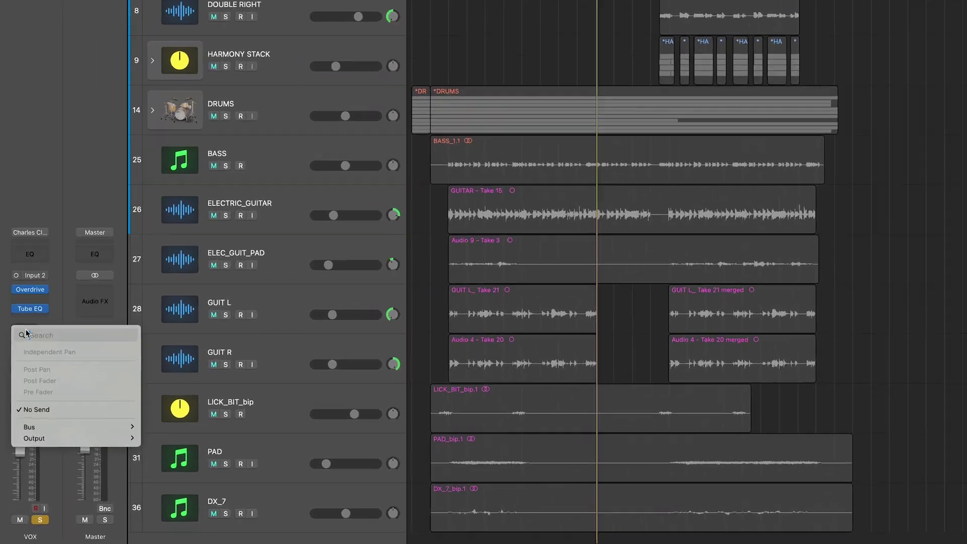
pyautogui.moveTo(28, 454)
pyautogui.click(98, 305)
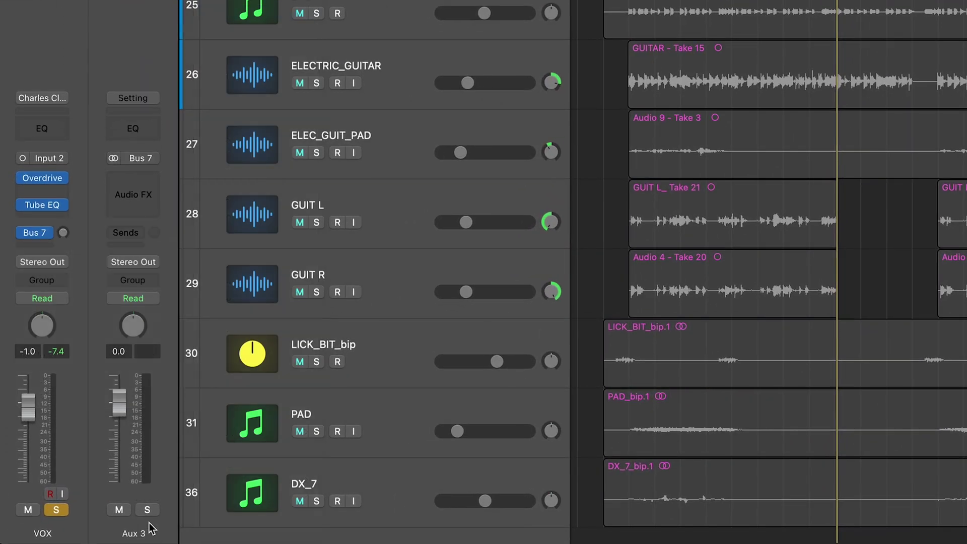
# - Rename the new aux channel as EMT 140 PLATE
pyautogui.doubleClick(149, 525)
pyautogui.write('E')
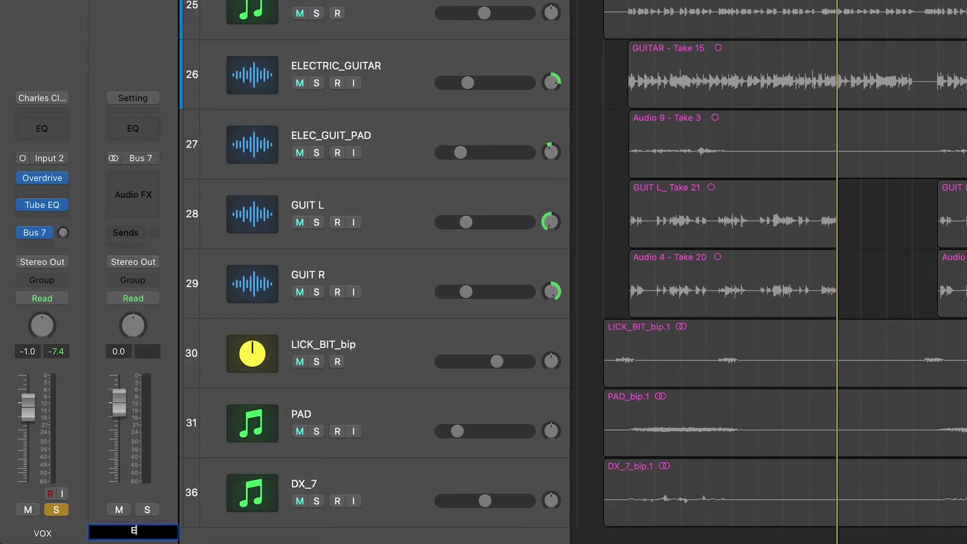
pyautogui.write('MT 140 PLATE')
pyautogui.press('Return')
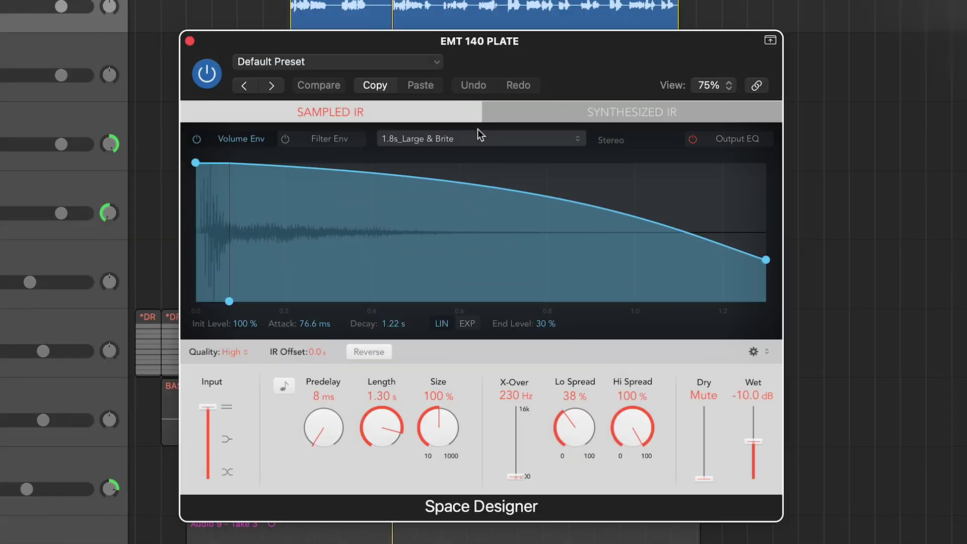
# - Load emt_140_bright_1.wav from the Downloads folder as the impulse response in Space Designer
pyautogui.click(479, 136)
pyautogui.click(491, 146)
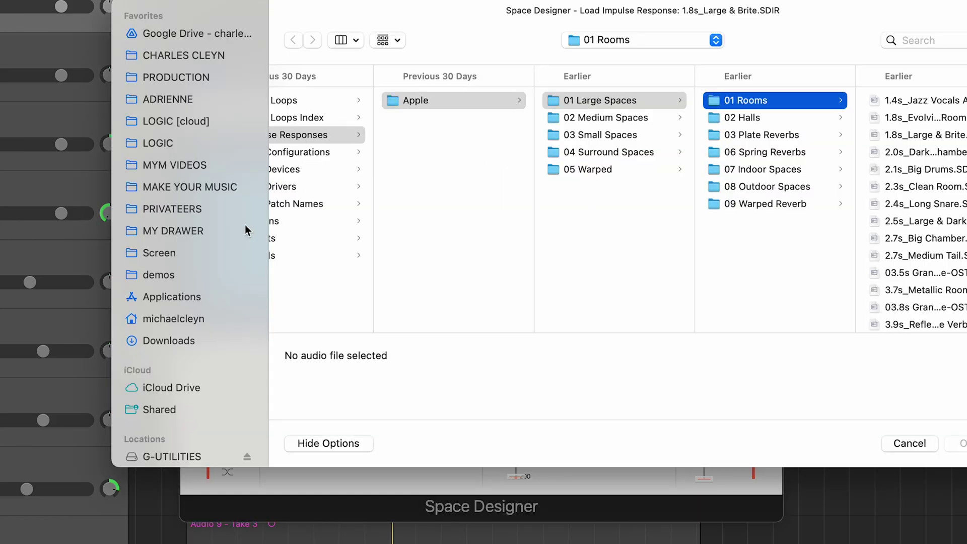
pyautogui.click(159, 339)
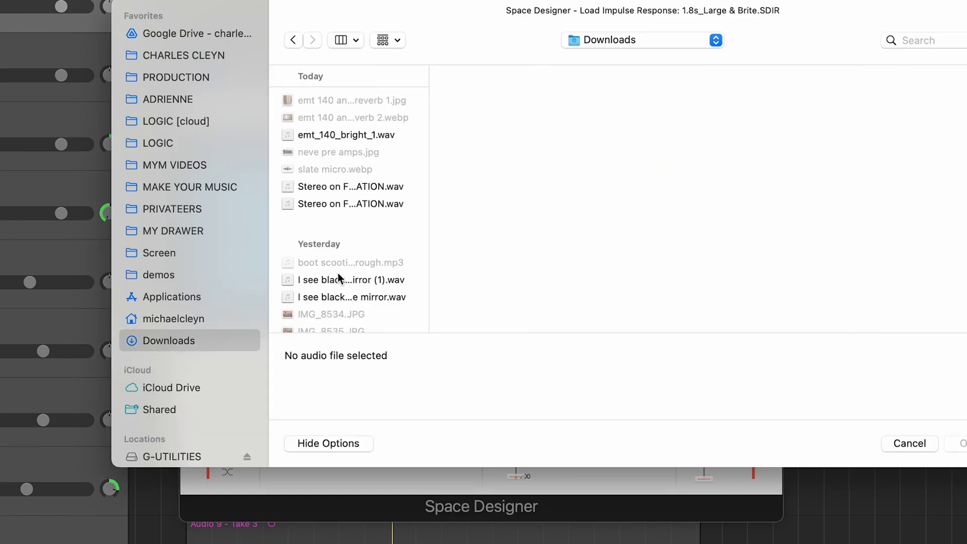
pyautogui.click(352, 135)
pyautogui.press('Return')
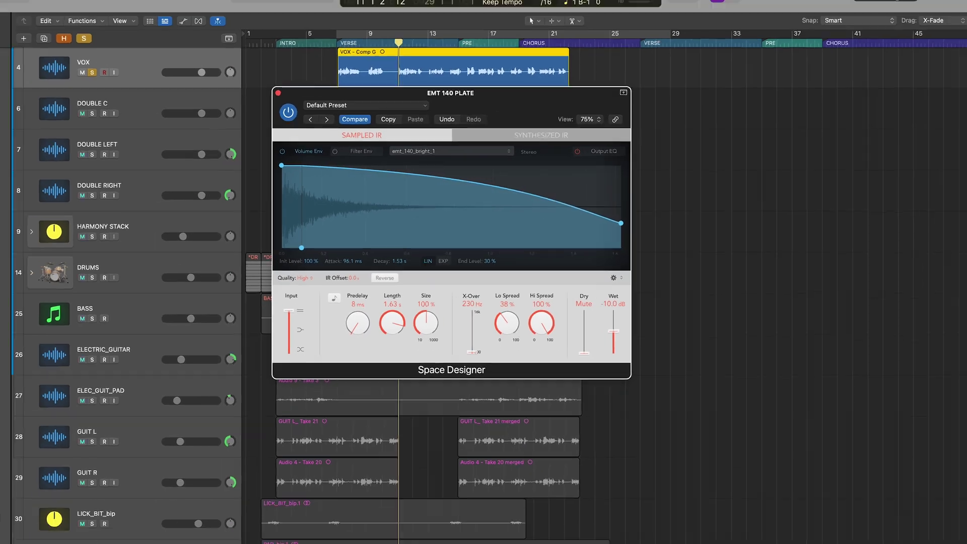
# - Play the vocal, set the Space Designer wet level to about -24 dB and adjust the predelay
pyautogui.press('space')
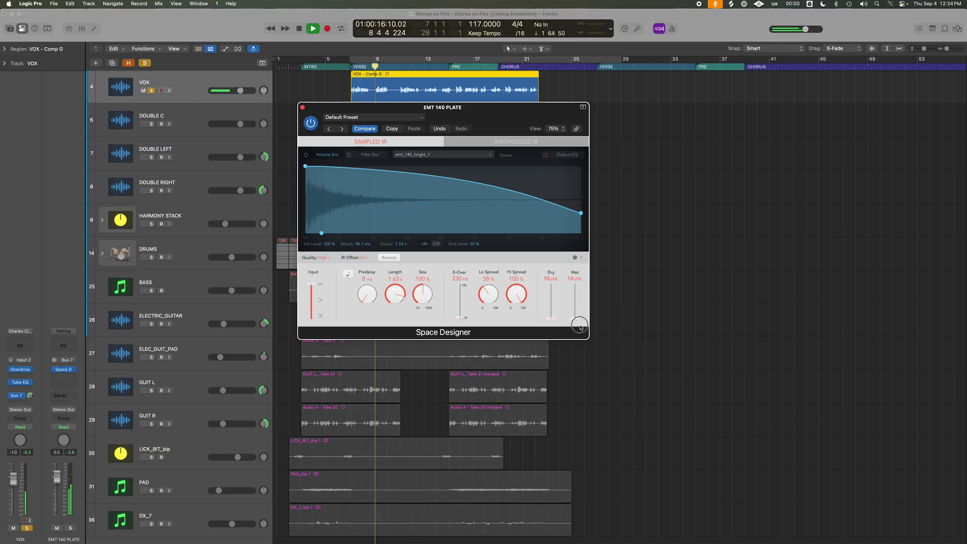
pyautogui.moveTo(575, 319); pyautogui.dragTo(579, 301)
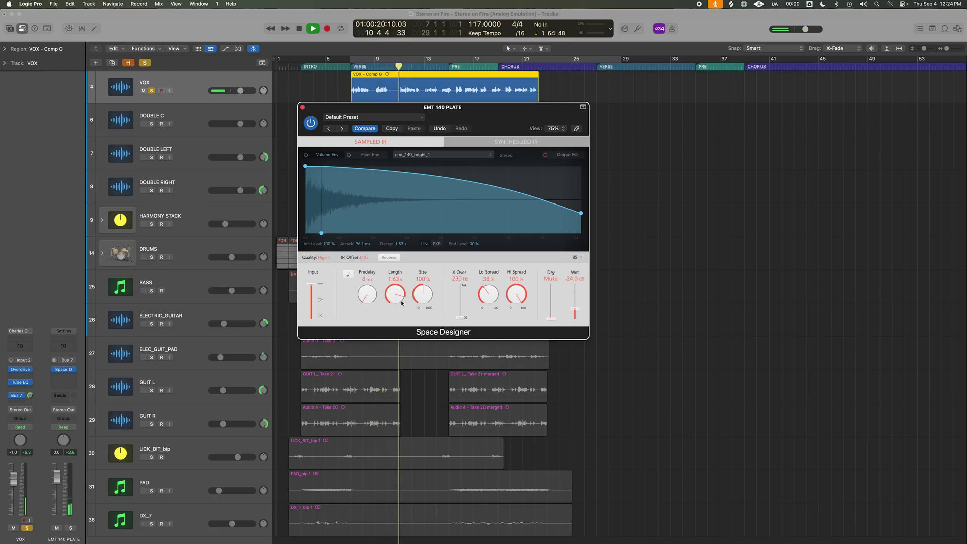
pyautogui.moveTo(363, 280)
pyautogui.mouseDown()
pyautogui.moveTo(371, 257)
pyautogui.moveTo(372, 273)
pyautogui.mouseUp()
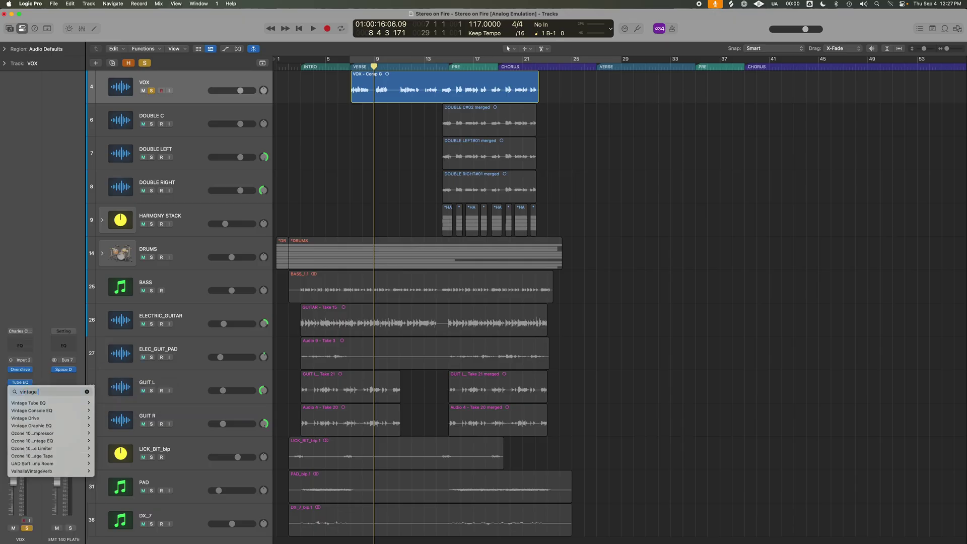
# - Add a Vintage Console EQ to the VOX track after the Tube EQ
pyautogui.write('con')
pyautogui.press('Return')
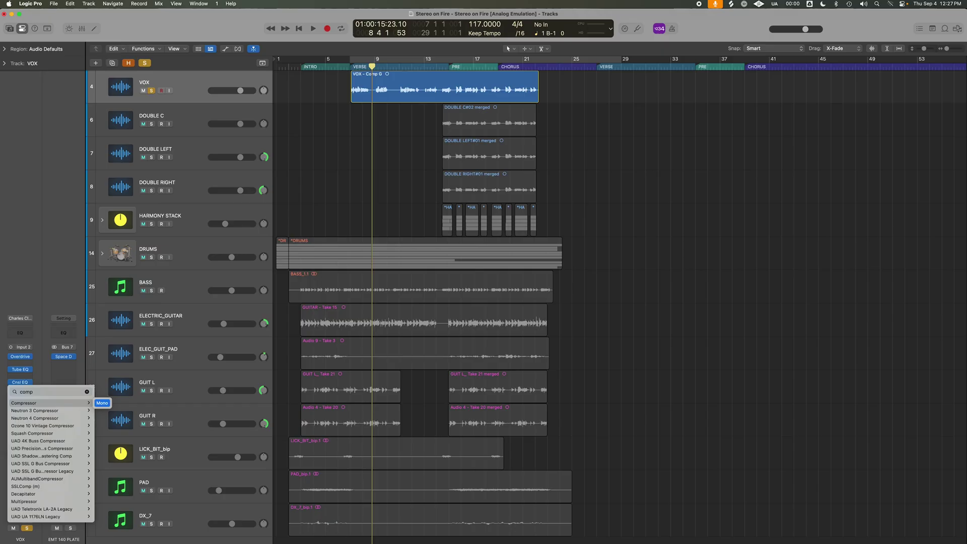
# - Set the VOX Compressor to the Vintage VCA model after trying Vintage FET, and turn Auto Gain off
pyautogui.click(442, 152)
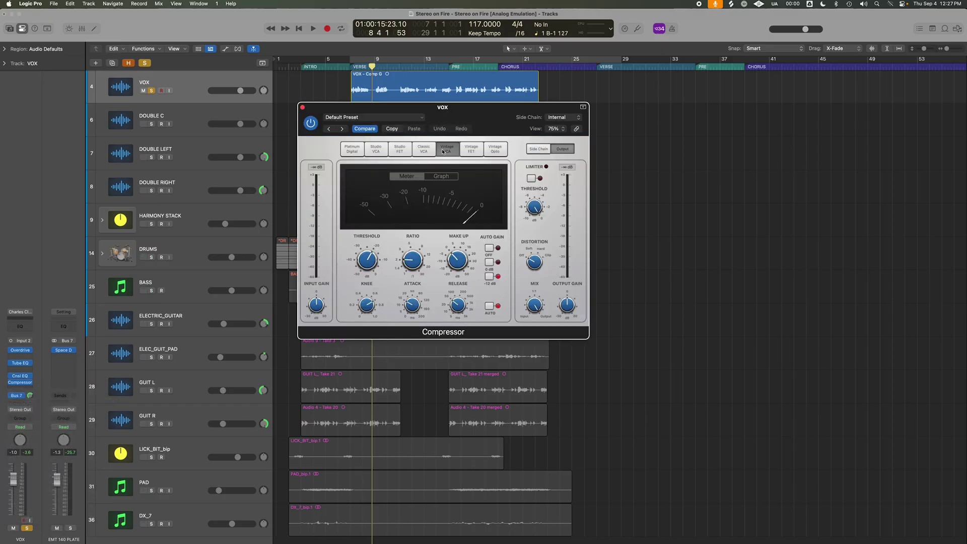
pyautogui.click(473, 151)
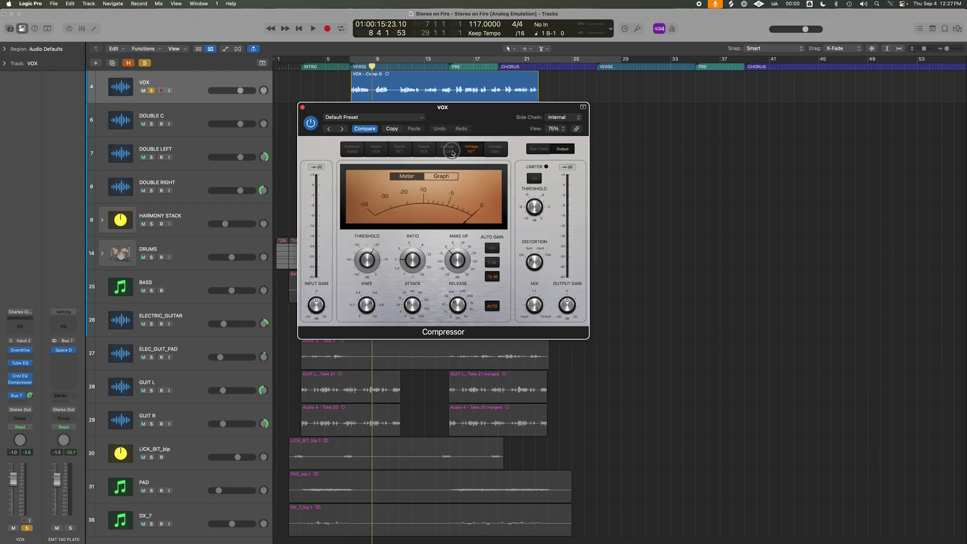
pyautogui.click(448, 150)
pyautogui.click(489, 248)
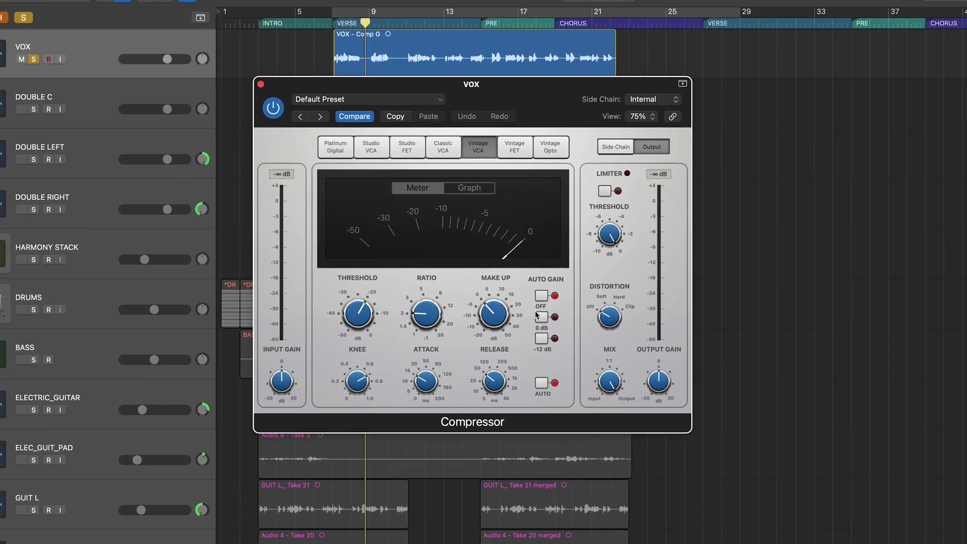
# - Play the vocal and set the Compressor's attack to about 56 ms, release to about 14 ms and threshold to about -22.5 dB
pyautogui.press('space')
pyautogui.moveTo(438, 416); pyautogui.dragTo(437, 400)
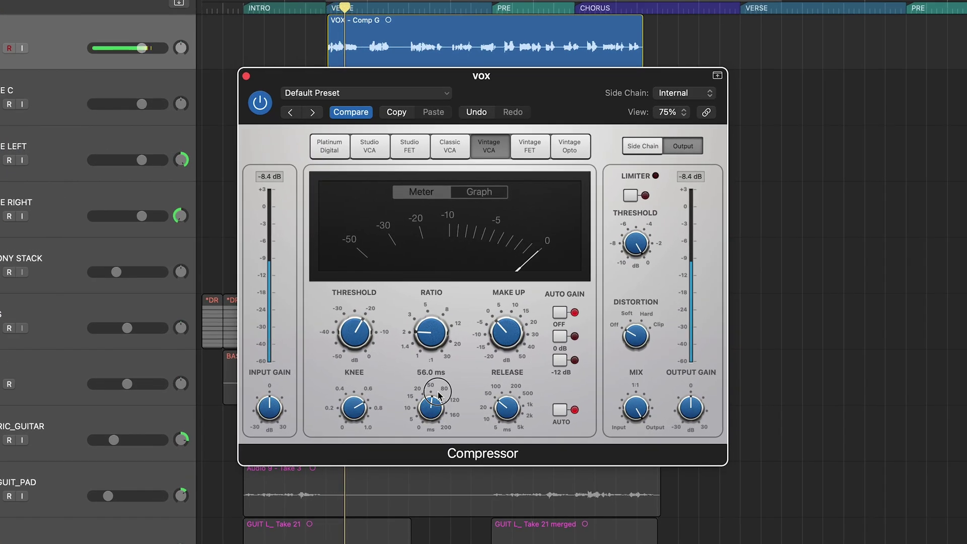
pyautogui.moveTo(507, 407); pyautogui.dragTo(510, 428)
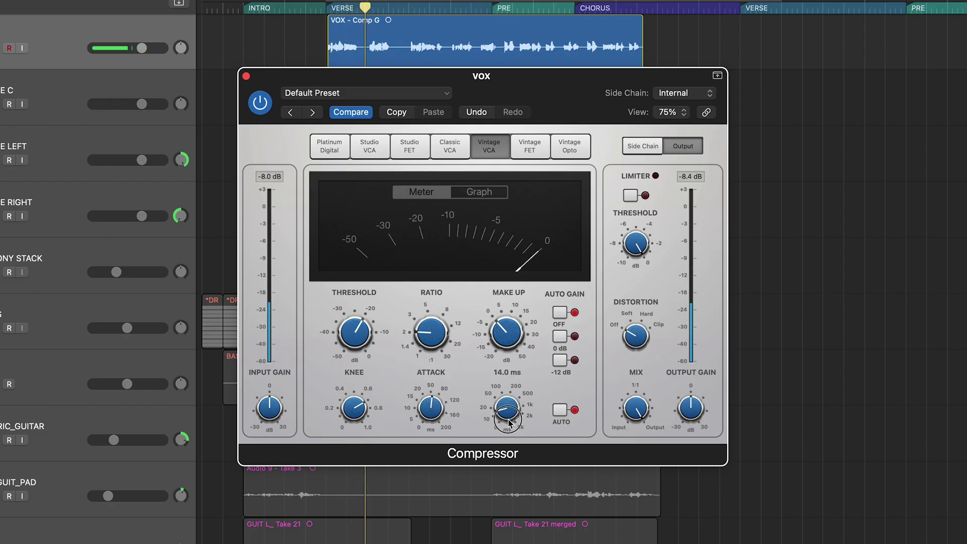
pyautogui.moveTo(355, 333); pyautogui.dragTo(360, 337)
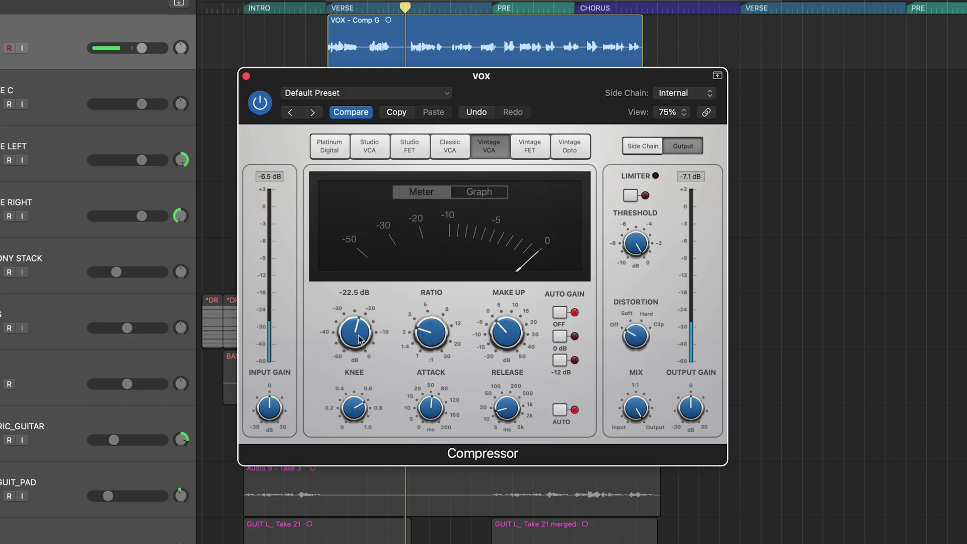
# - Settle the VOX Compressor's threshold at about -22.5 dB and add a mono Tape Delay to the VOX track
pyautogui.moveTo(359, 338); pyautogui.dragTo(360, 339)
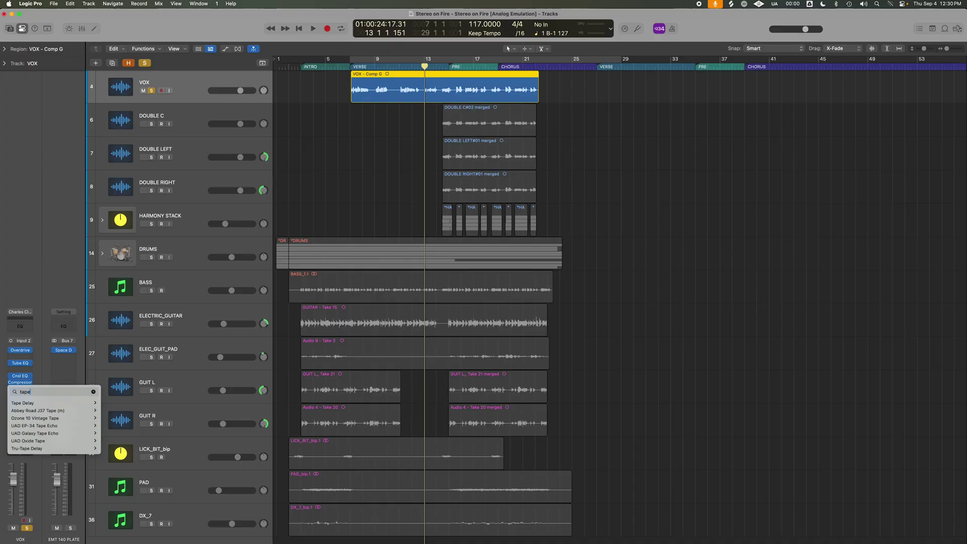
pyautogui.press('Right')
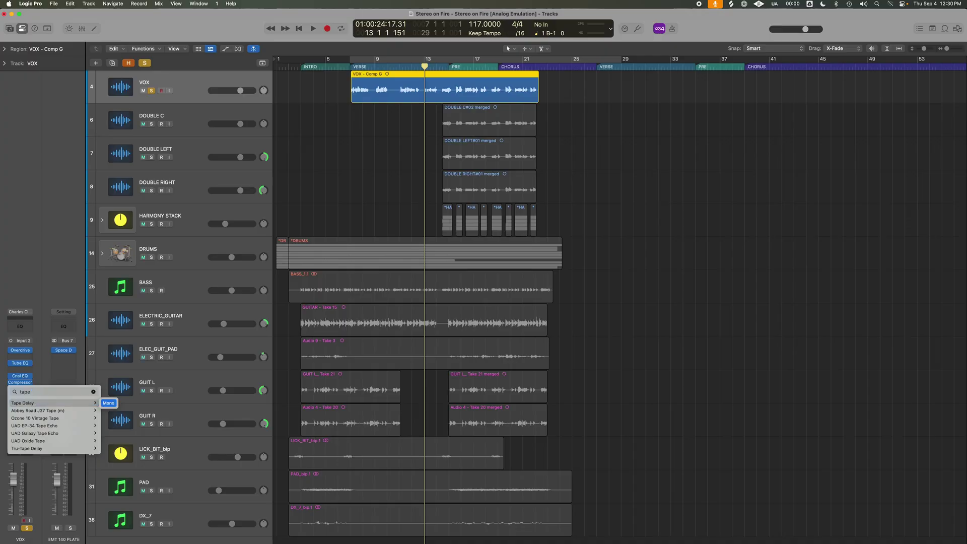
pyautogui.press('Return')
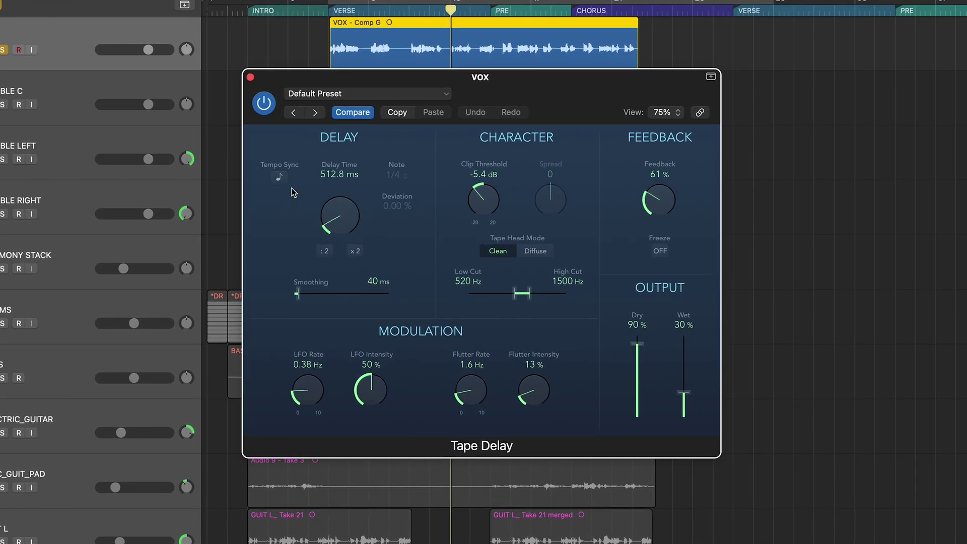
# - Set the Tape Delay's delay time to 0 ms, feedback to 1% and wet to 22%, and adjust its LFO rate, LFO intensity and flutter
pyautogui.moveTo(339, 215); pyautogui.dragTo(340, 298)
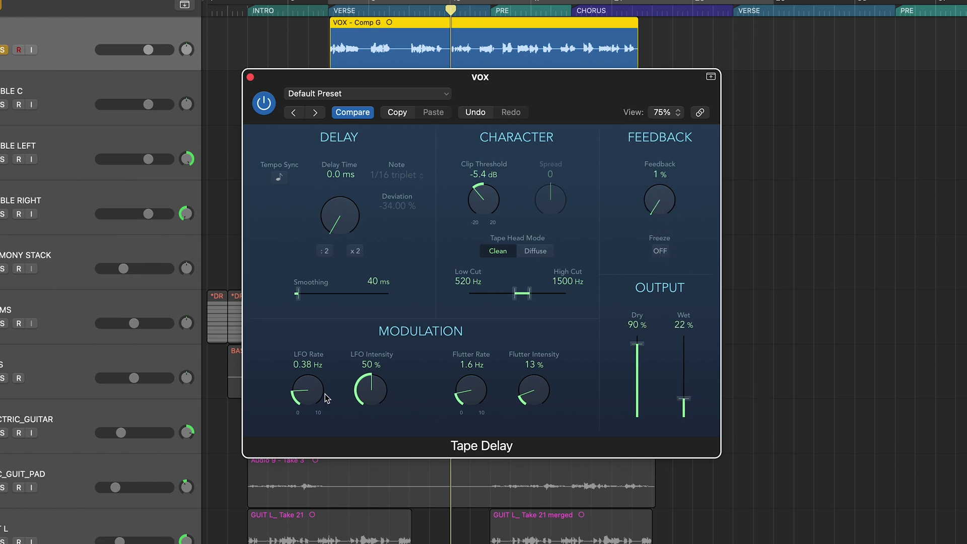
pyautogui.moveTo(316, 388); pyautogui.dragTo(315, 297)
pyautogui.moveTo(371, 390); pyautogui.dragTo(378, 328)
pyautogui.moveTo(487, 395); pyautogui.dragTo(487, 388)
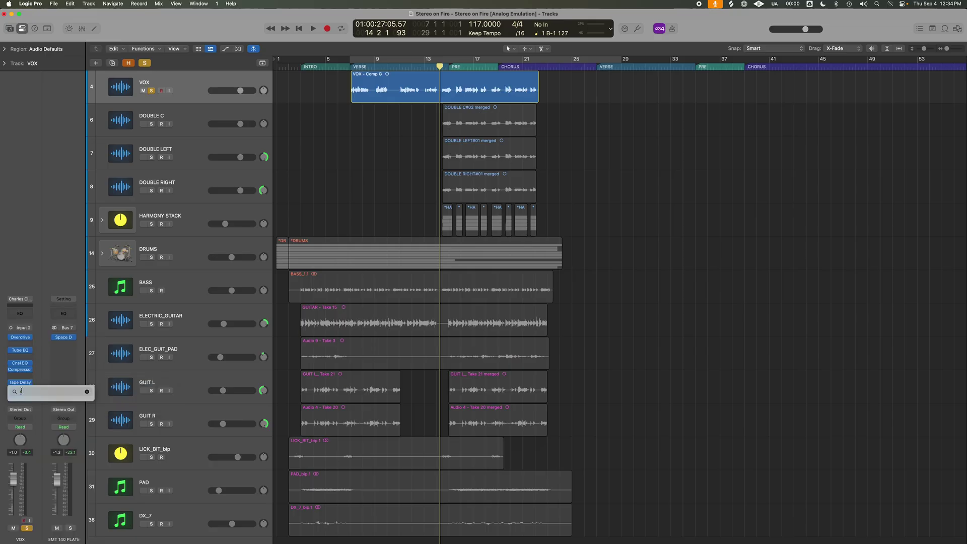
# - Find the Abbey Road J37 Tape plug-in and add its mono version after the Tape Delay on the VOX track
pyautogui.write('37')
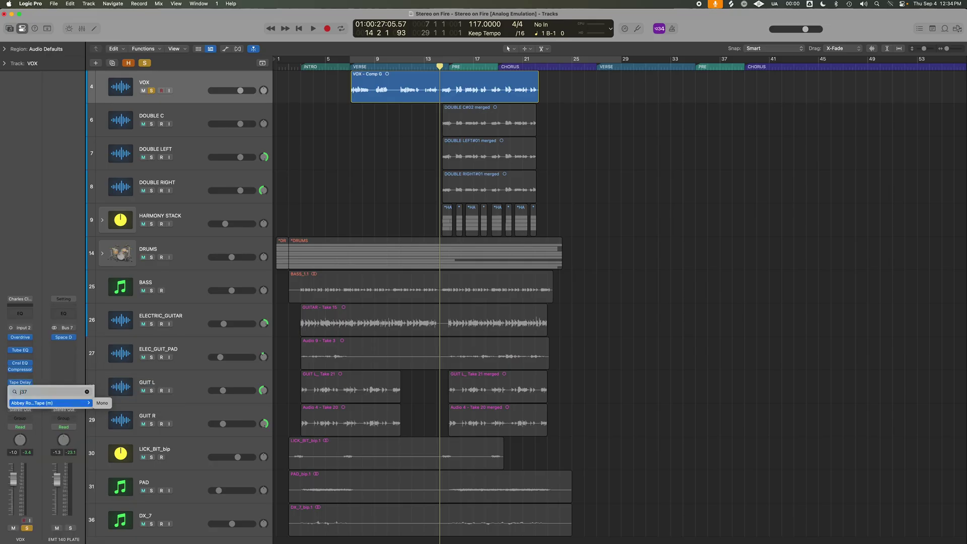
pyautogui.press('Return')
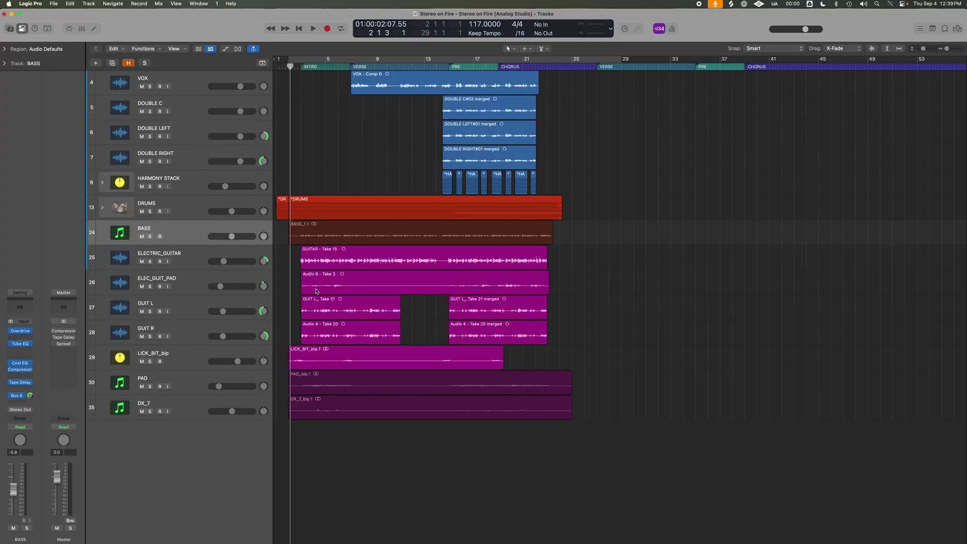
# - Open the Mixer and examine the Overdrive, Tube EQ, Console EQ, Compressor and Tape Delay chain on each channel from BASS through DX_7
pyautogui.press('x')
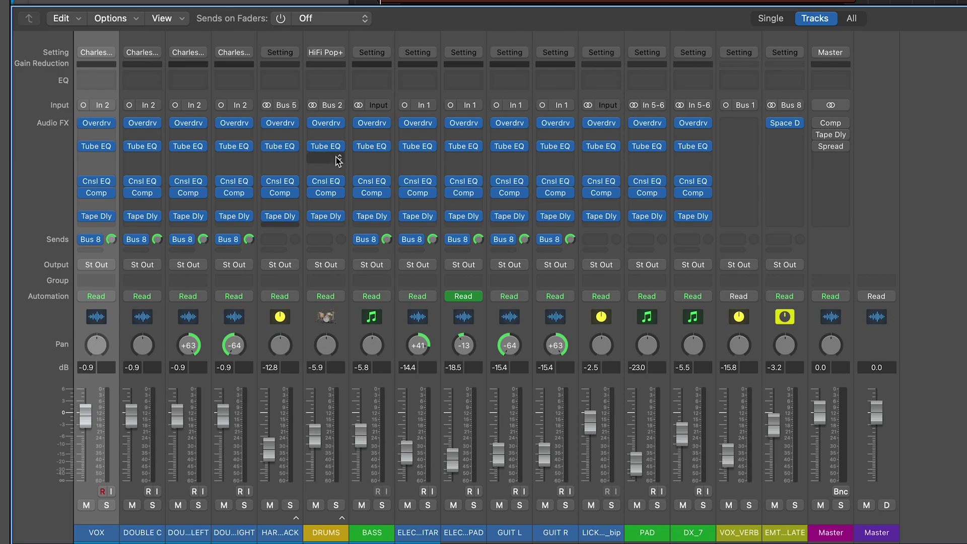
pyautogui.moveTo(333, 124)
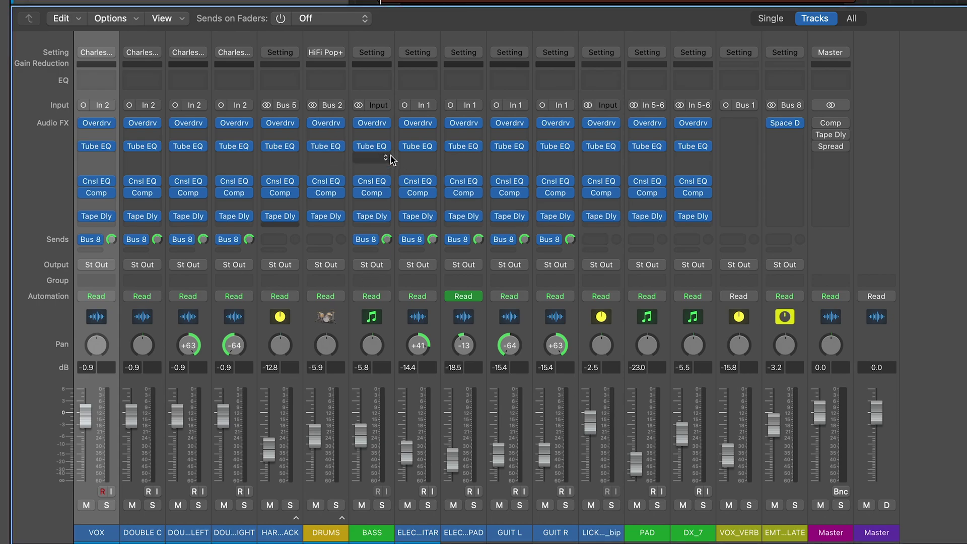
pyautogui.click(375, 518)
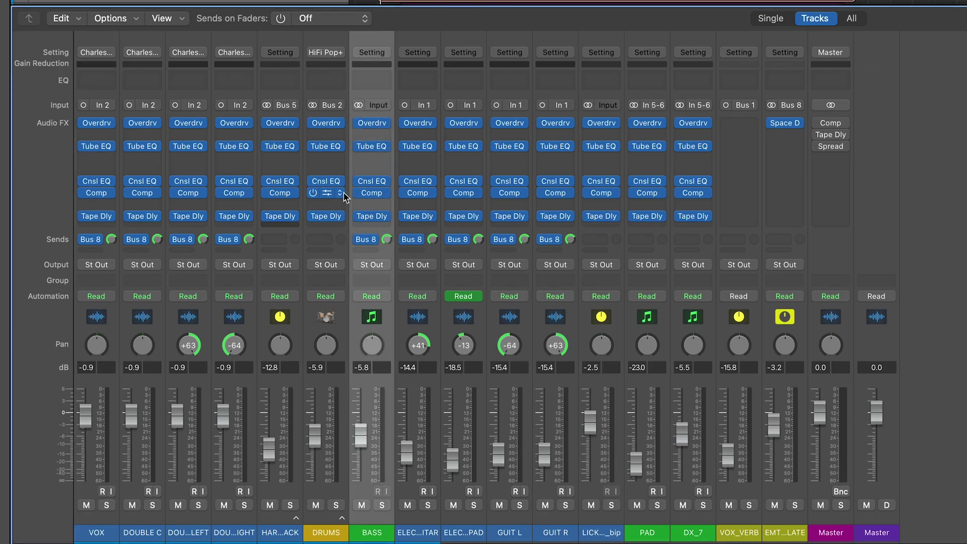
pyautogui.click(437, 374)
pyautogui.press('Right')
pyautogui.press('Right')
pyautogui.press('Right')
pyautogui.press('Right')
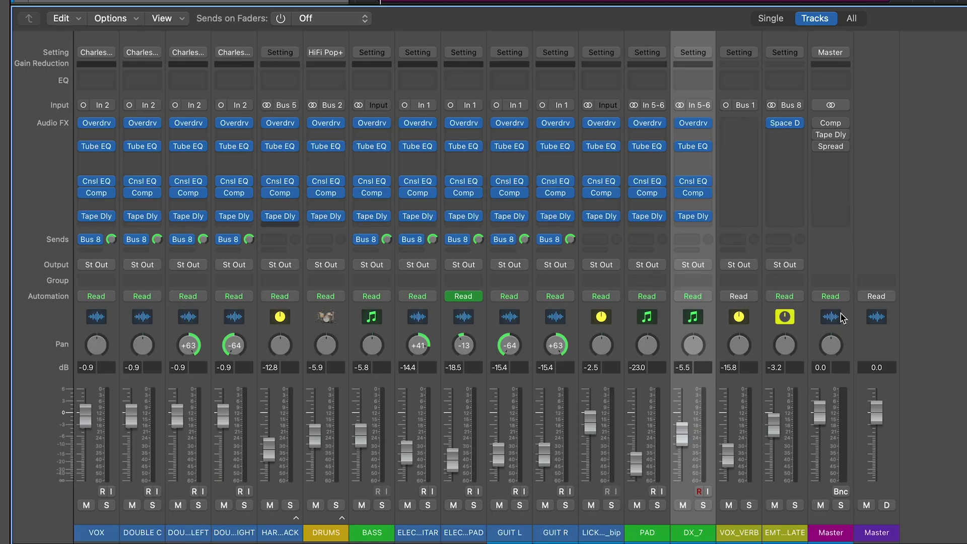
# - Switch on the Master channel's Compressor, Tape Delay and Stereo Spread, and adjust the Stereo Spread's upper intensity
pyautogui.click(840, 316)
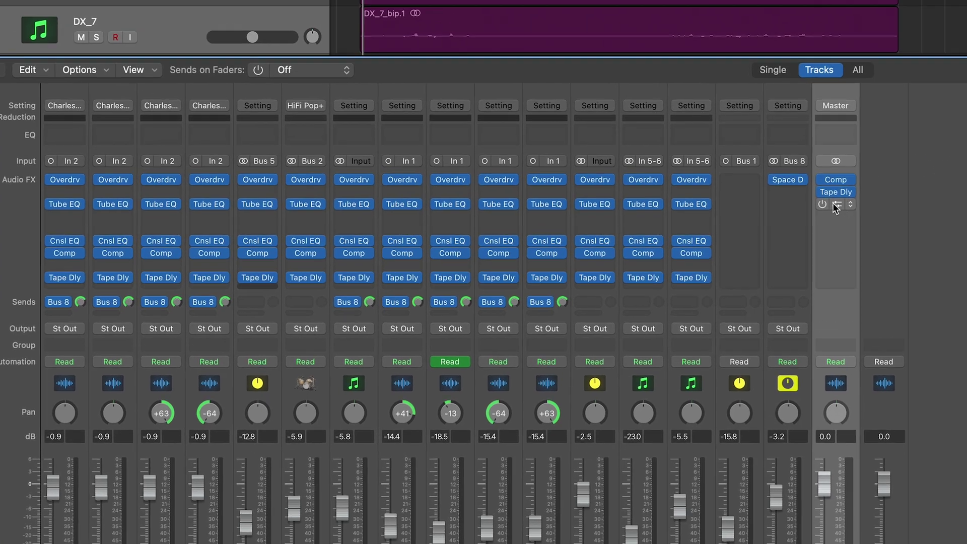
pyautogui.click(831, 146)
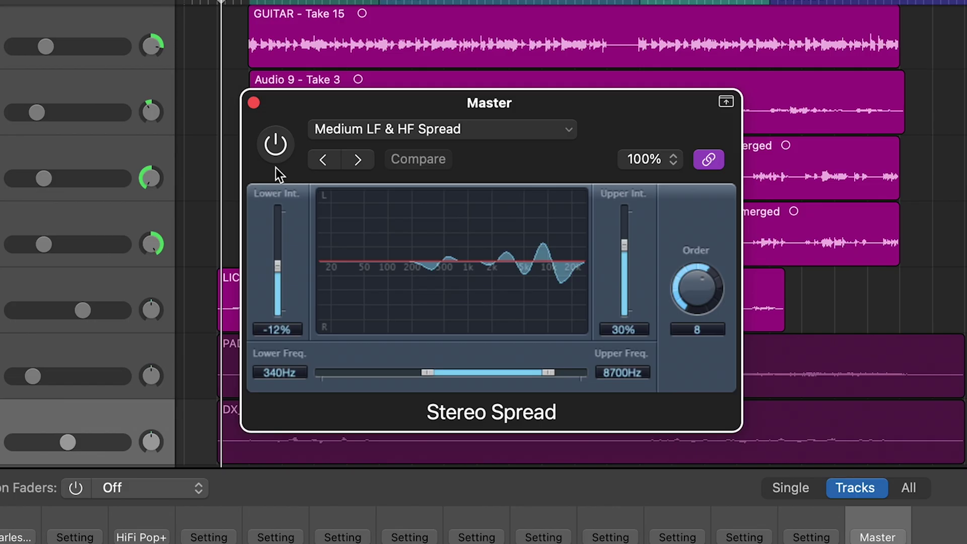
pyautogui.click(283, 132)
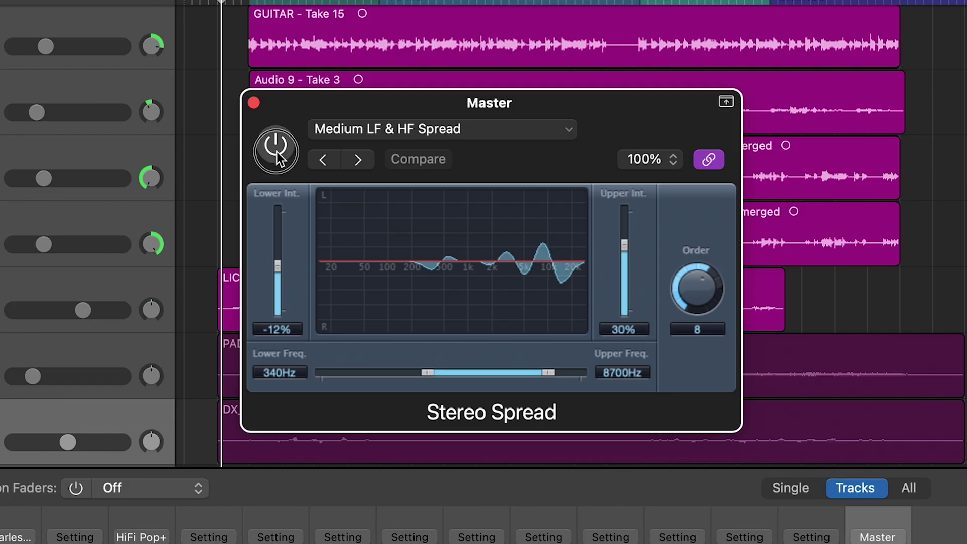
pyautogui.moveTo(623, 245)
pyautogui.mouseDown()
pyautogui.moveTo(626, 263)
pyautogui.moveTo(625, 251)
pyautogui.mouseUp()
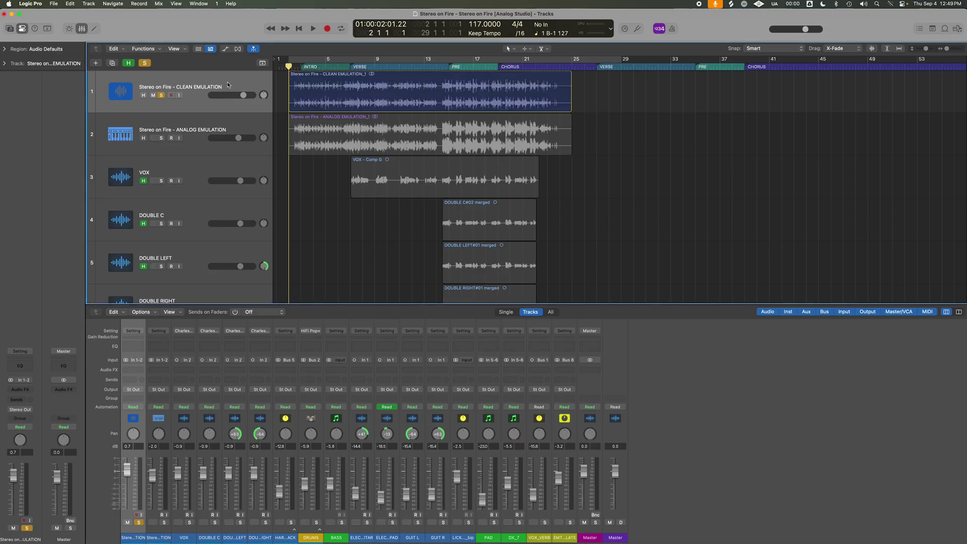
# - Play the CLEAN EMULATION mix and select the ANALOG EMULATION mix to compare the two
pyautogui.click(228, 82)
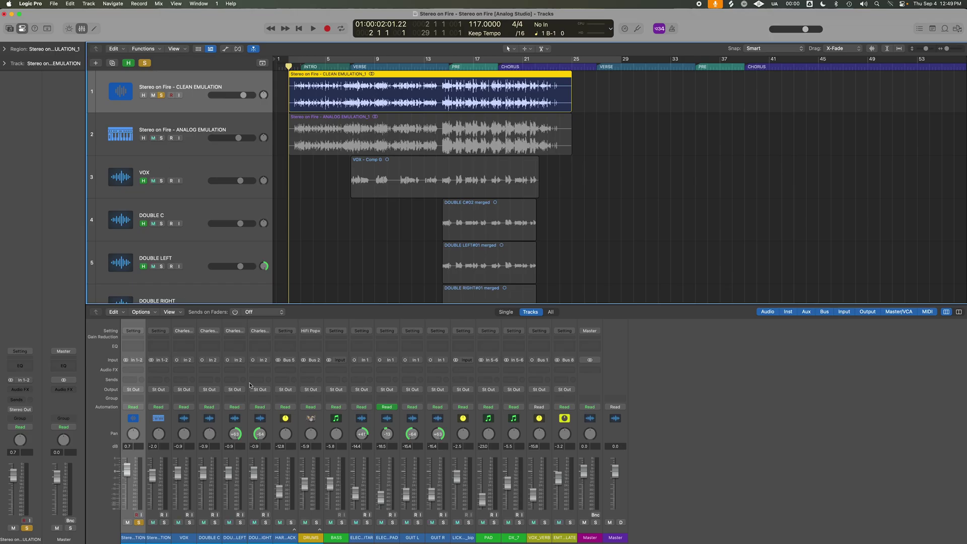
pyautogui.press('space')
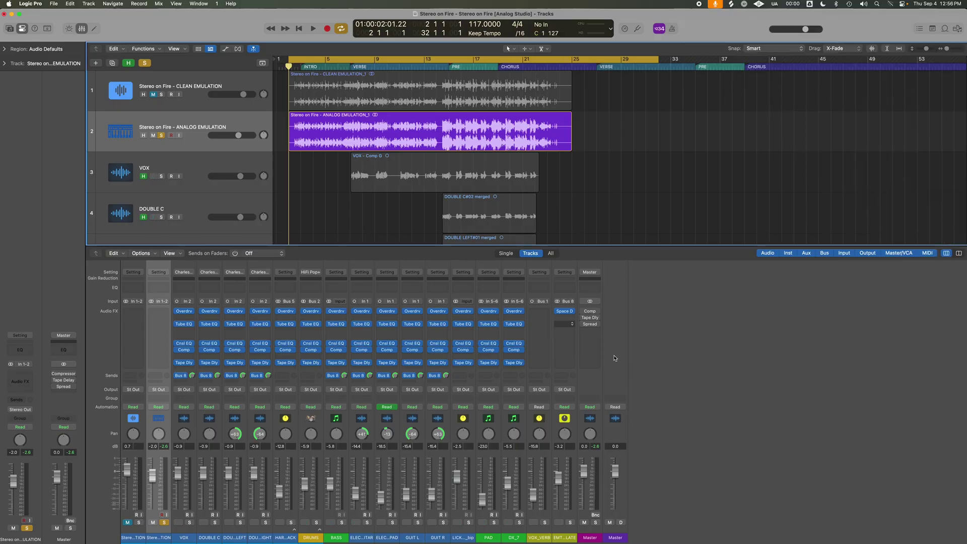
pyautogui.click(331, 149)
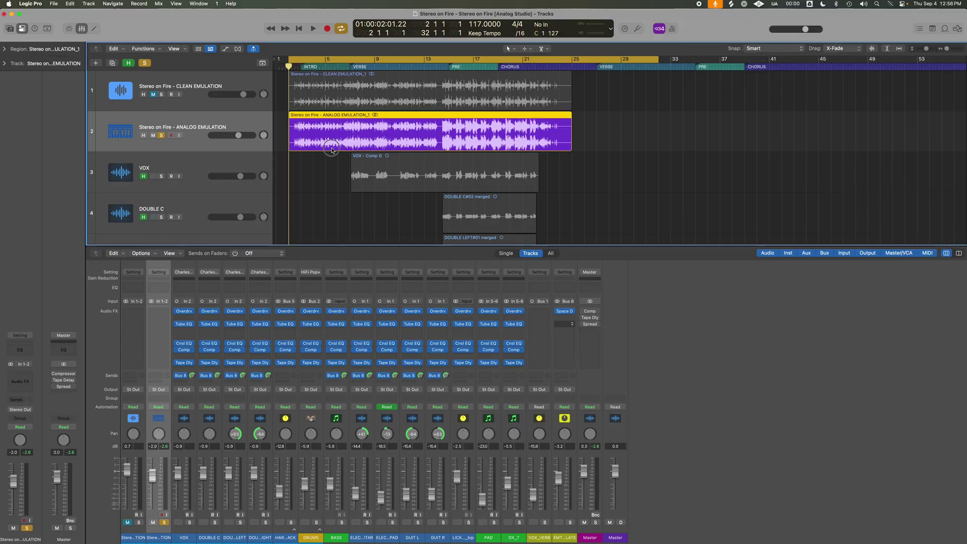